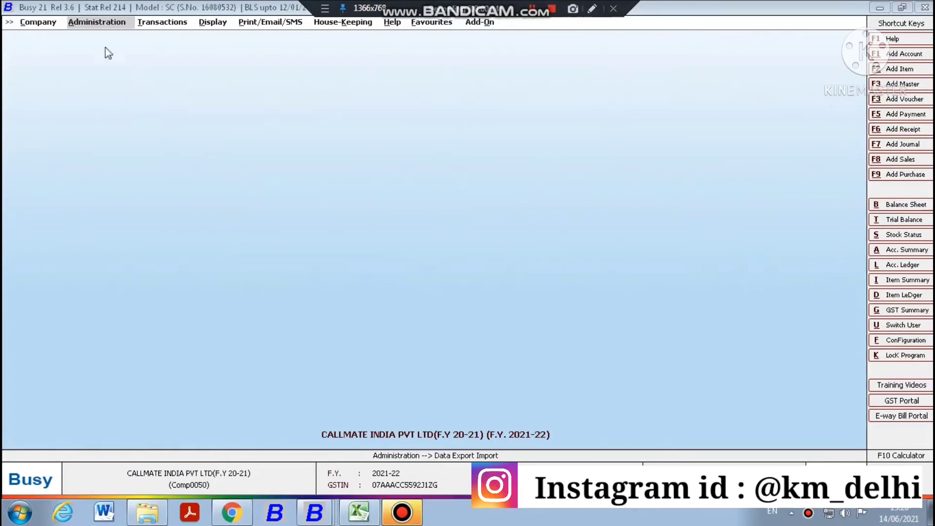
Open the Import Vouchers from Excel form within the data export and import functions.
{"action": "left_click", "coordinate": [176, 23]}
{"action": "left_click", "coordinate": [125, 25]}
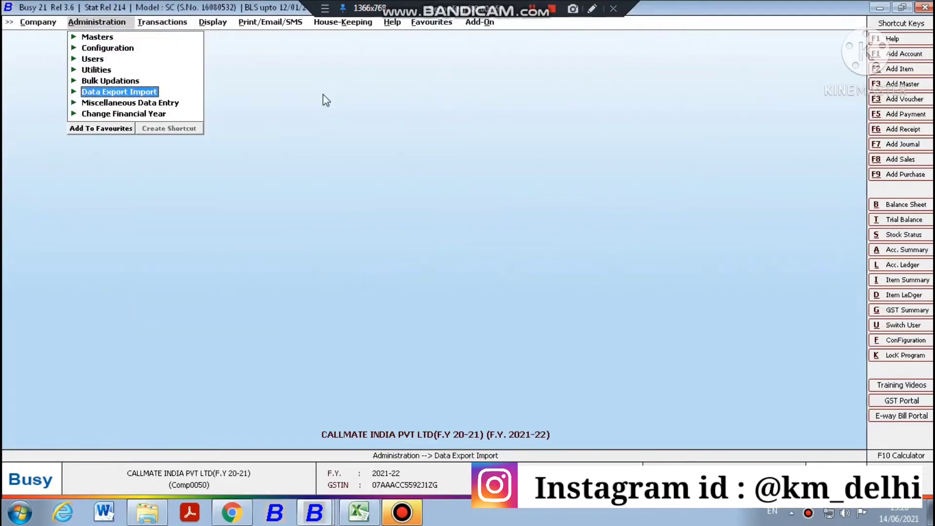
{"action": "key", "text": "Return"}
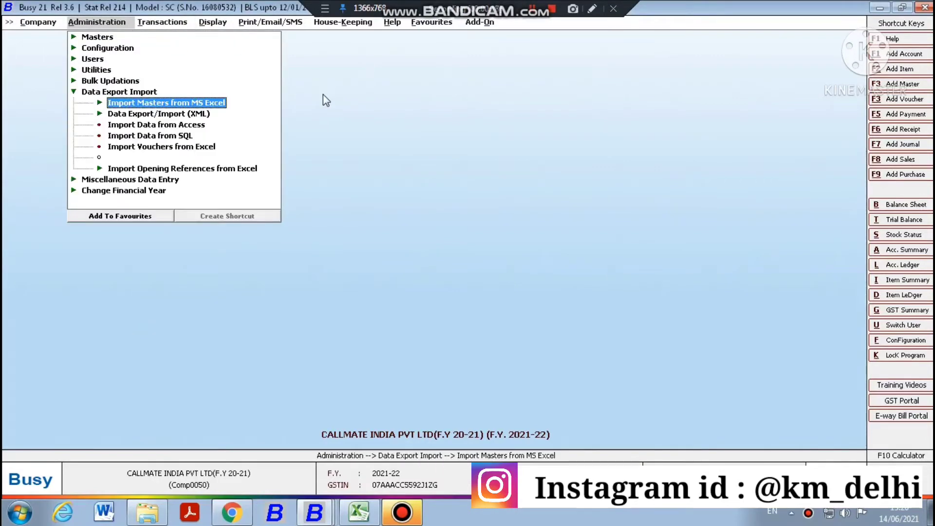
{"action": "key", "text": "Down"}
{"action": "key", "text": "Down"}
{"action": "key", "text": "Down"}
{"action": "key", "text": "Down"}
{"action": "key", "text": "Return"}
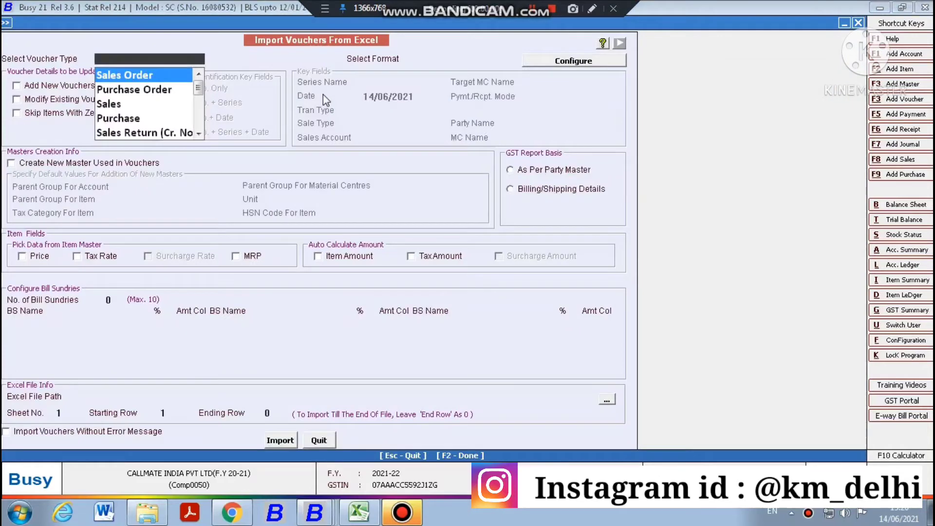
Choose Sales Return (Cr. Note) as the voucher type to import.
{"action": "key", "text": "Down"}
{"action": "key", "text": "Down"}
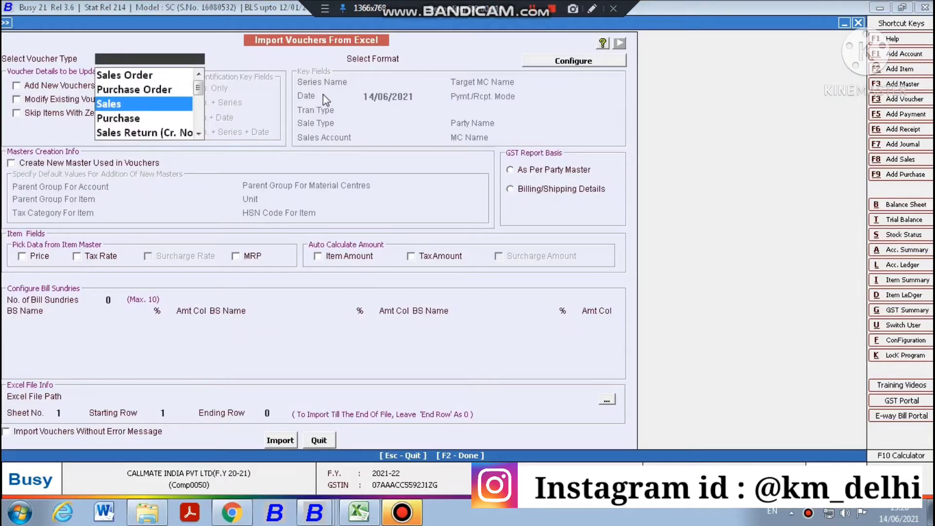
{"action": "key", "text": "Down"}
{"action": "key", "text": "Down"}
{"action": "key", "text": "Return"}
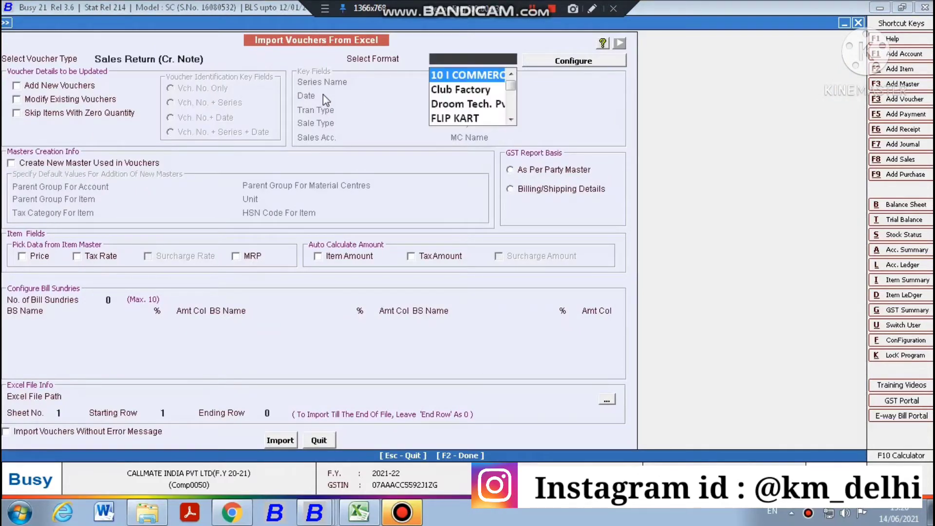
{"action": "key", "text": "Escape"}
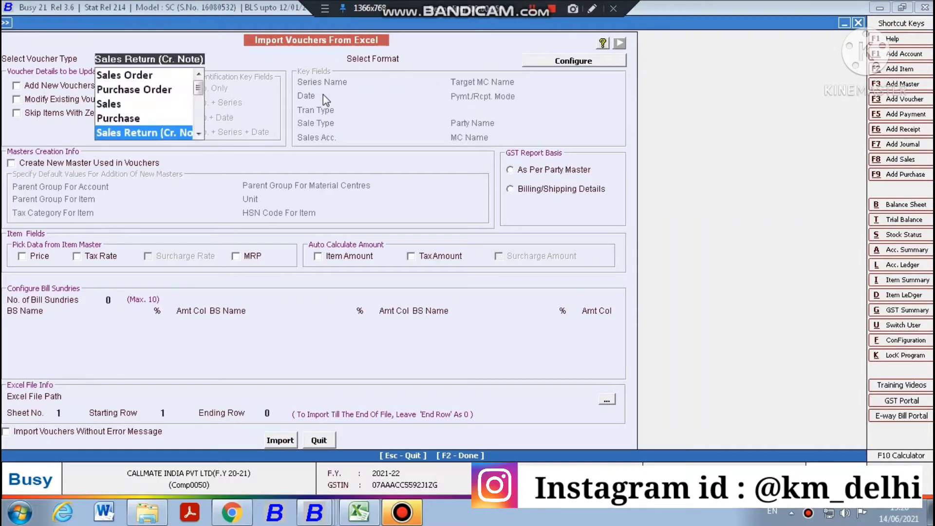
{"action": "key", "text": "Down"}
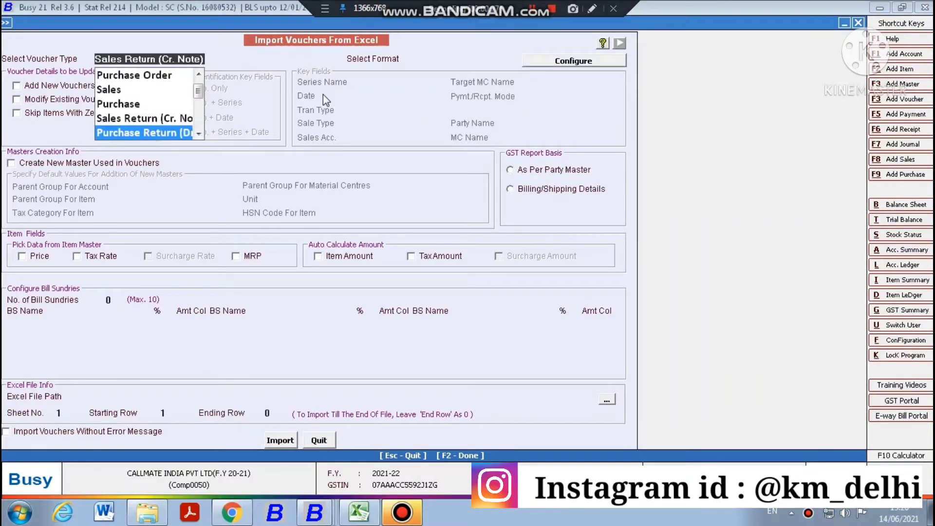
{"action": "key", "text": "Up"}
{"action": "key", "text": "Return"}
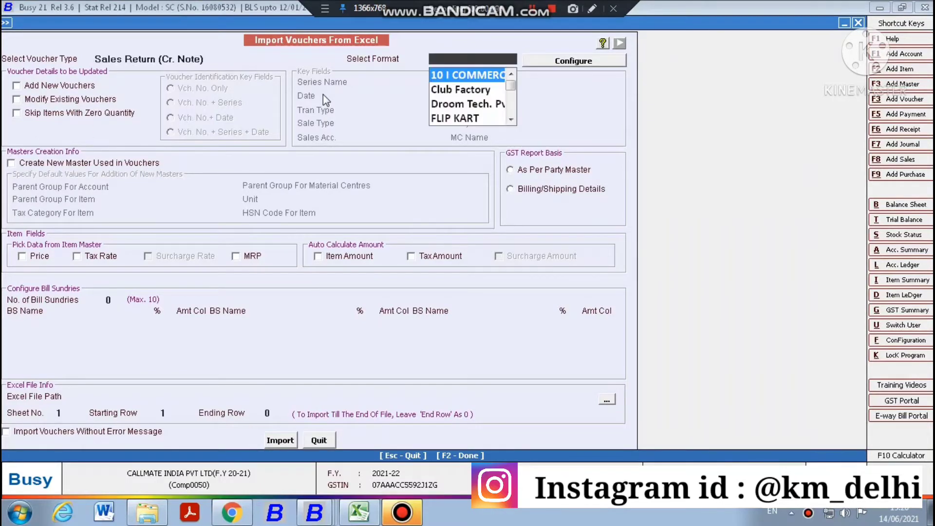
Select the FLIP KART format for the sales return import.
{"action": "key", "text": "Down"}
{"action": "key", "text": "Down"}
{"action": "key", "text": "Down"}
{"action": "key", "text": "Return"}
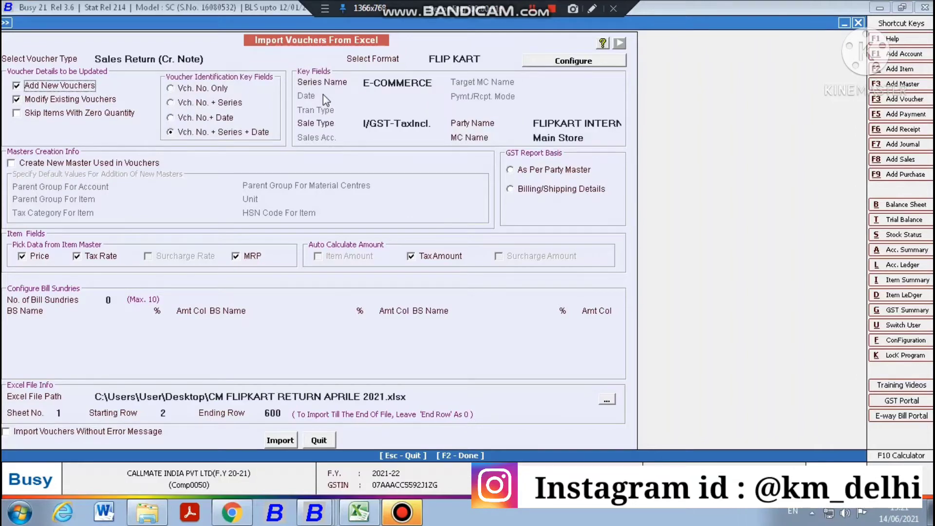
Open the column configuration of the existing FLIP KART format under Sales Return (Cr. Note).
{"action": "left_click", "coordinate": [455, 58]}
{"action": "left_click", "coordinate": [571, 59]}
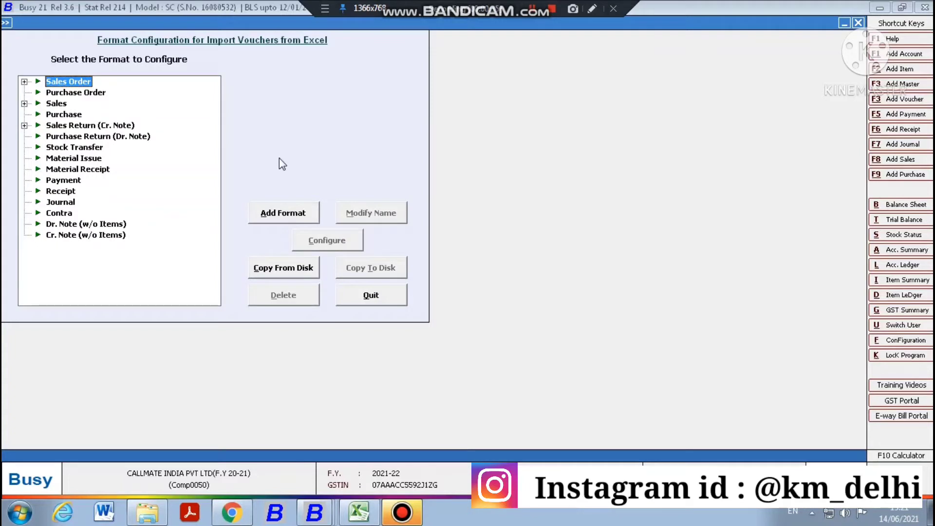
{"action": "key", "text": "Down"}
{"action": "key", "text": "Down"}
{"action": "key", "text": "Down"}
{"action": "key", "text": "Down"}
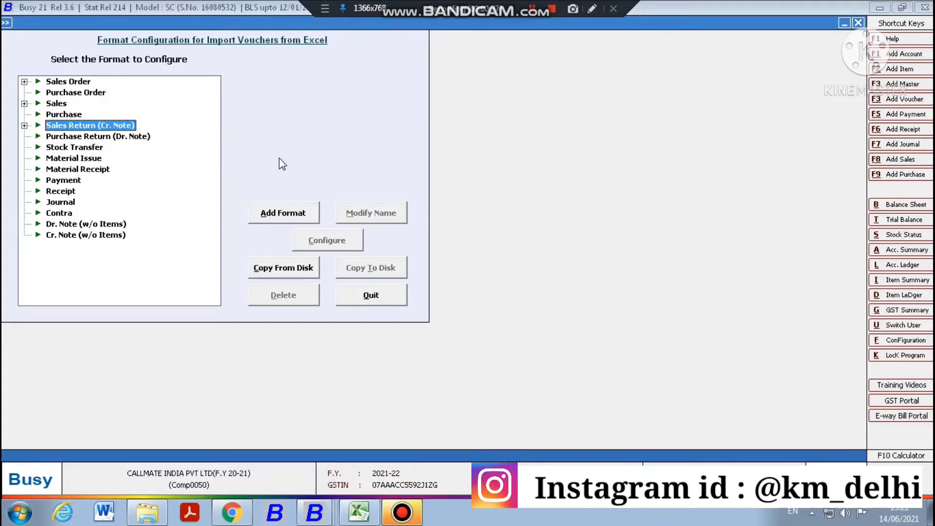
{"action": "key", "text": "Down"}
{"action": "key", "text": "Up"}
{"action": "key", "text": "Right"}
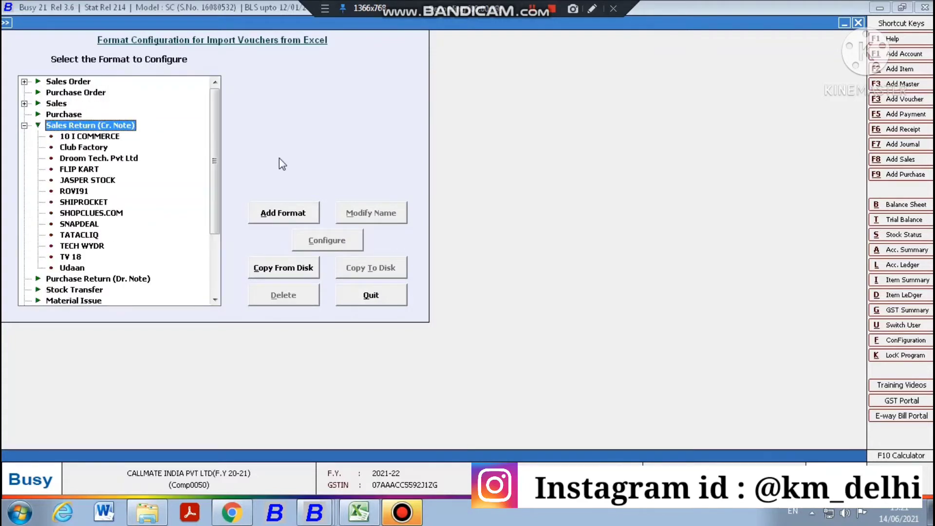
{"action": "key", "text": "Down"}
{"action": "key", "text": "Down"}
{"action": "key", "text": "Down"}
{"action": "key", "text": "Down"}
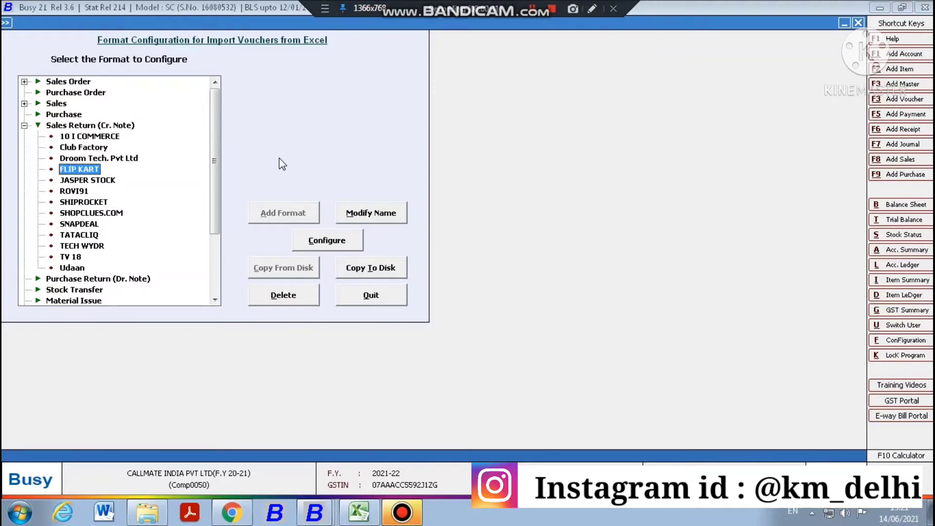
{"action": "left_click", "coordinate": [323, 244]}
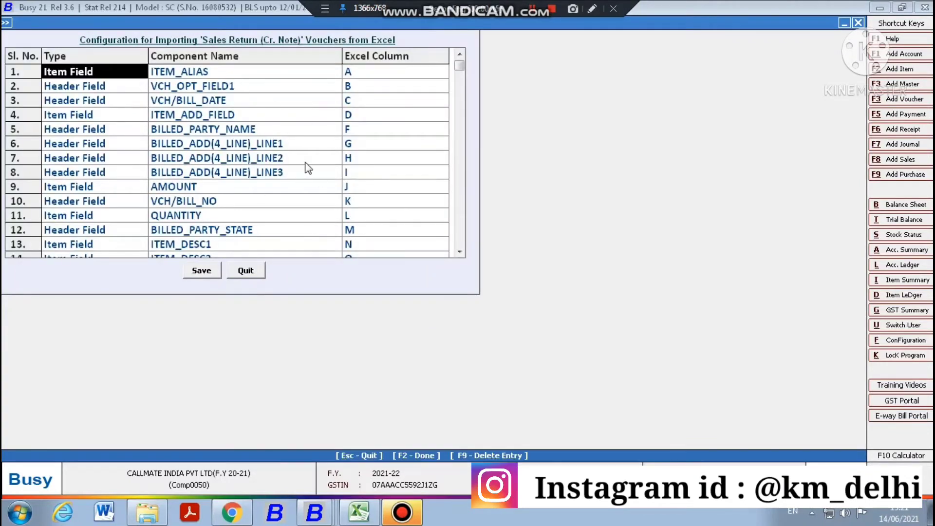
Examine the FLIP KART mapping of components to Excel columns by highlighting its rows, and return to the import form.
{"action": "key", "text": "shift+Right"}
{"action": "key", "text": "shift+Right"}
{"action": "key", "text": "shift+Down"}
{"action": "key", "text": "shift+Down"}
{"action": "key", "text": "shift+Down"}
{"action": "key", "text": "shift+Down"}
{"action": "key", "text": "shift+Down"}
{"action": "key", "text": "shift+Down"}
{"action": "key", "text": "shift+Down"}
{"action": "key", "text": "shift+Down"}
{"action": "key", "text": "shift+Down"}
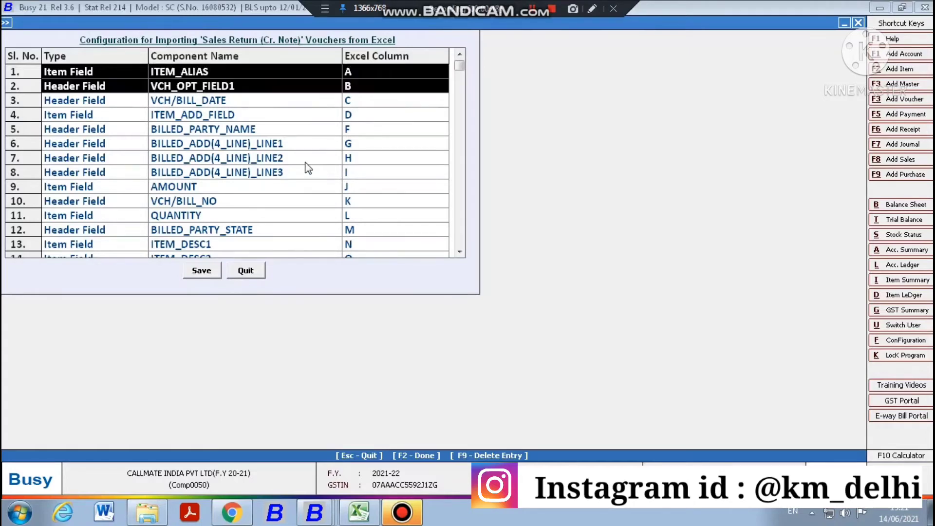
{"action": "key", "text": "shift+Down"}
{"action": "key", "text": "shift+Down"}
{"action": "key", "text": "shift+Down"}
{"action": "key", "text": "shift+Down"}
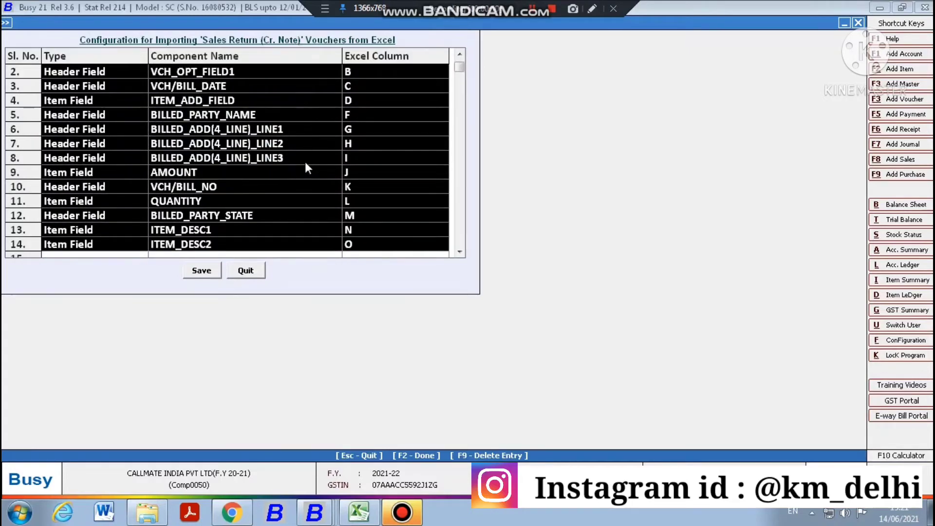
{"action": "key", "text": "Escape"}
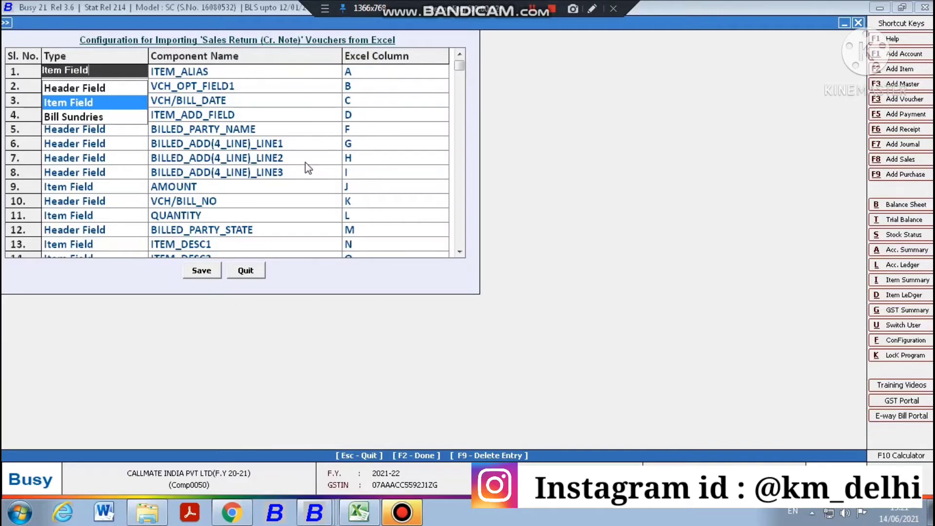
{"action": "key", "text": "Escape"}
{"action": "key", "text": "Return"}
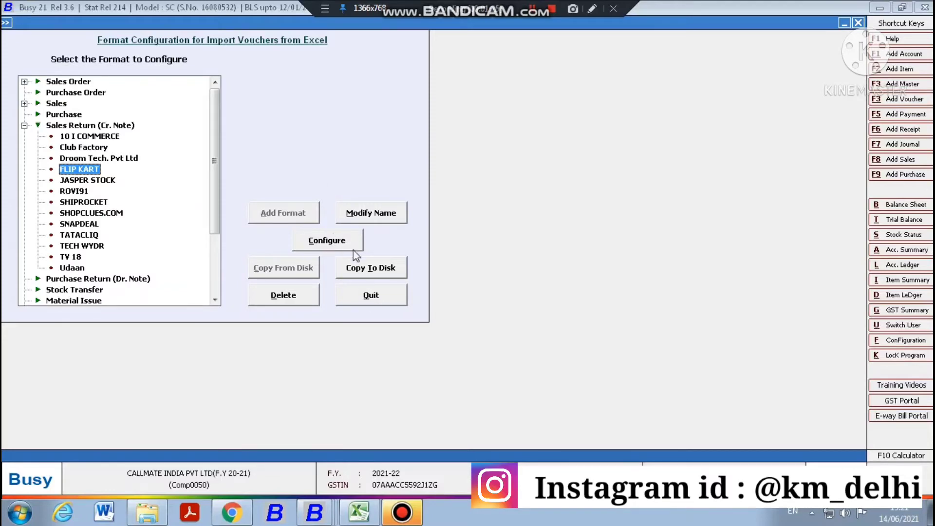
{"action": "key", "text": "Return"}
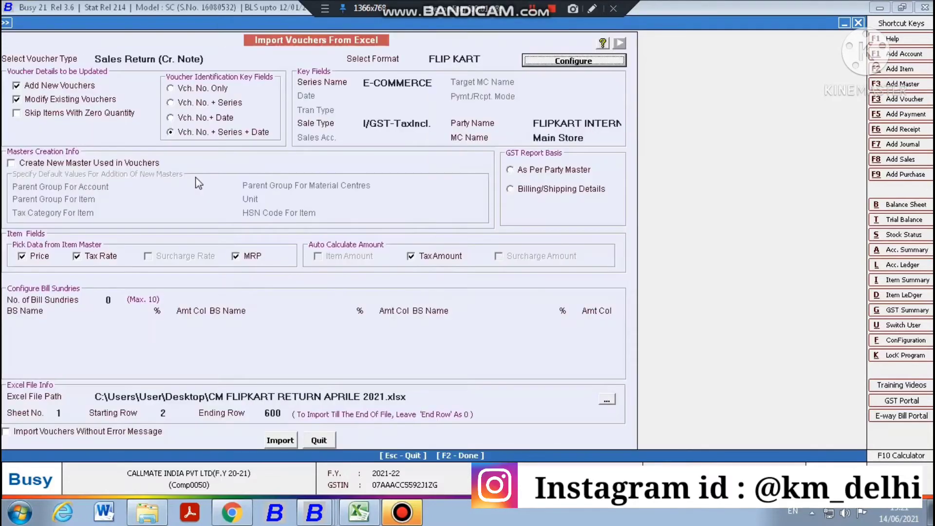
Add a new import format named SHOPIFY under Sales Return (Cr. Note) in the format configuration.
{"action": "left_click", "coordinate": [454, 62]}
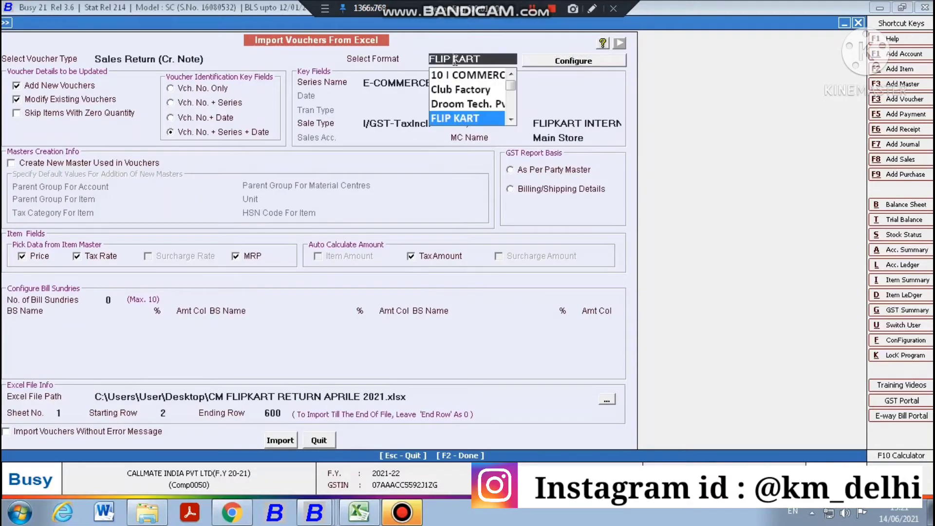
{"action": "left_click", "coordinate": [558, 63]}
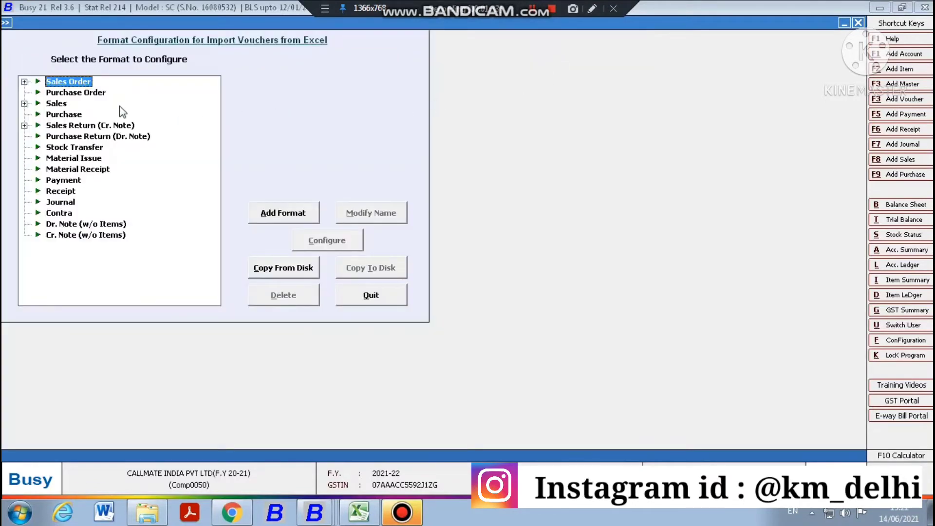
{"action": "key", "text": "Down"}
{"action": "key", "text": "Down"}
{"action": "key", "text": "Down"}
{"action": "key", "text": "Down"}
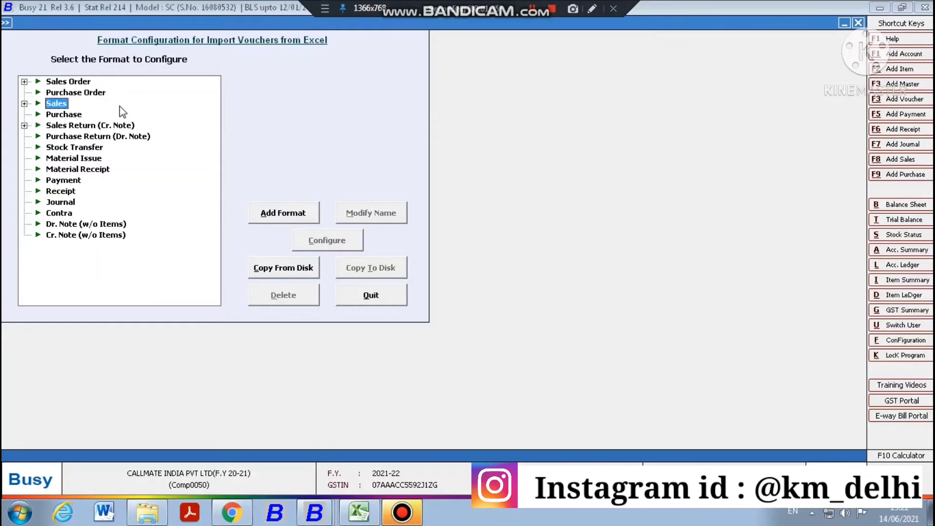
{"action": "key", "text": "Return"}
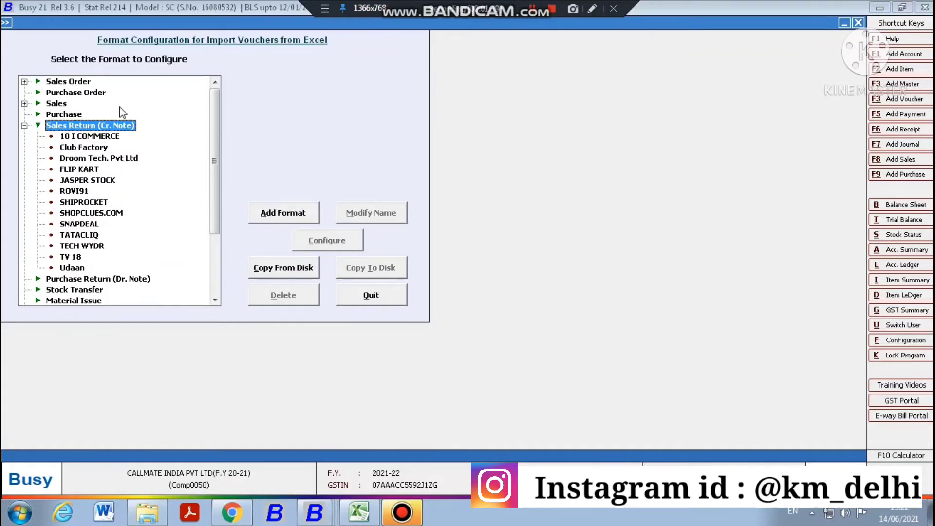
{"action": "left_click", "coordinate": [297, 217]}
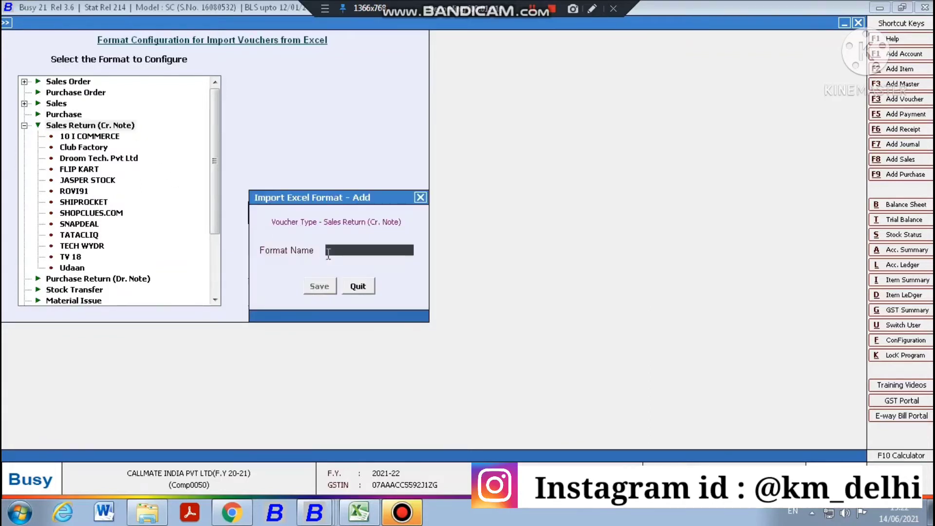
{"action": "type", "text": "SHOPIFY"}
{"action": "key", "text": "Return"}
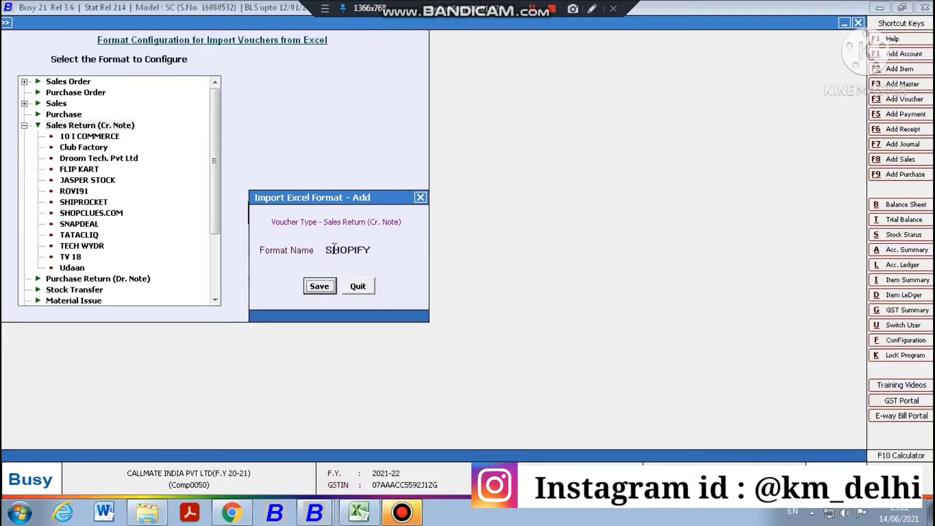
{"action": "key", "text": "Return"}
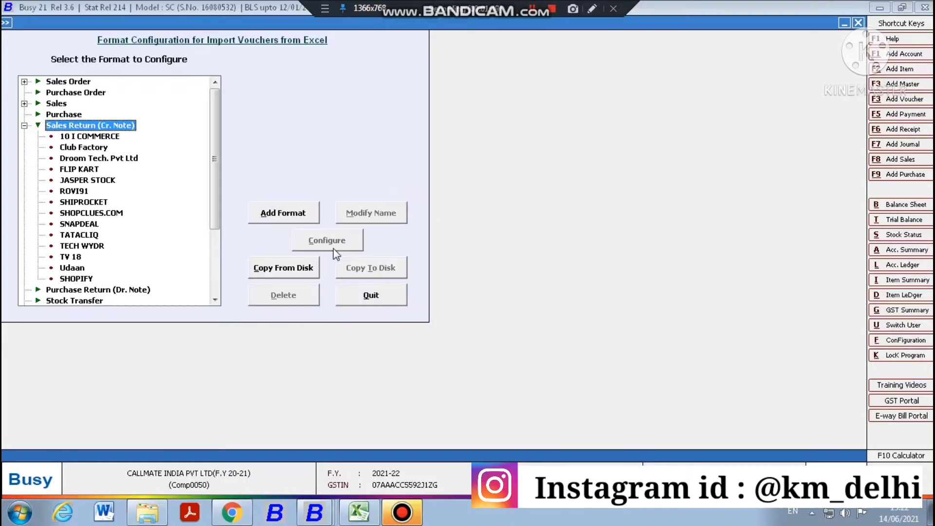
Configure the SHOPIFY format without default components, mapping ITEM_ALIAS to A, VCH_OPT_FIELD1 to B, VCH/BILL_DATE to C and ITEM_ADD_FIELD to D, and save it.
{"action": "key", "text": "Down"}
{"action": "key", "text": "Down"}
{"action": "key", "text": "Down"}
{"action": "key", "text": "Down"}
{"action": "key", "text": "Down"}
{"action": "key", "text": "Down"}
{"action": "key", "text": "Down"}
{"action": "key", "text": "Down"}
{"action": "key", "text": "Down"}
{"action": "key", "text": "Down"}
{"action": "key", "text": "Down"}
{"action": "key", "text": "Down"}
{"action": "key", "text": "Down"}
{"action": "key", "text": "Down"}
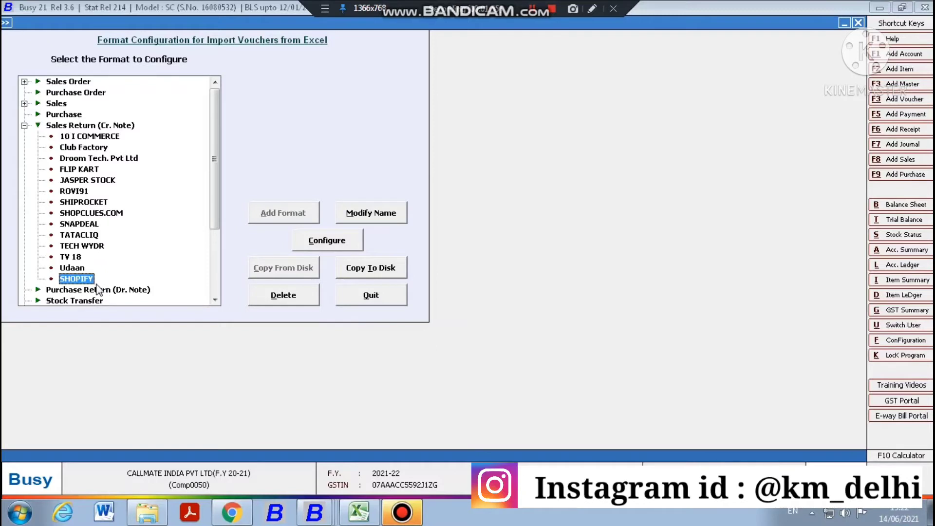
{"action": "left_click", "coordinate": [341, 243]}
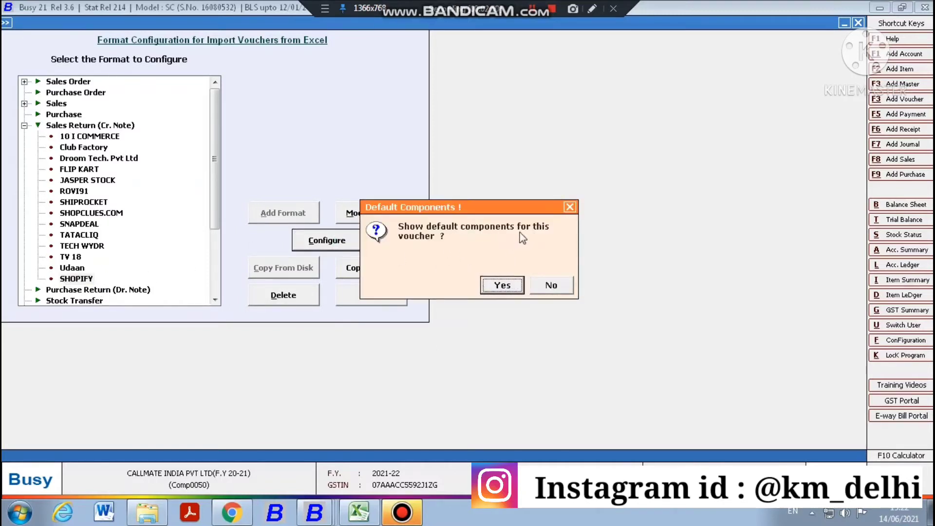
{"action": "left_click", "coordinate": [550, 286]}
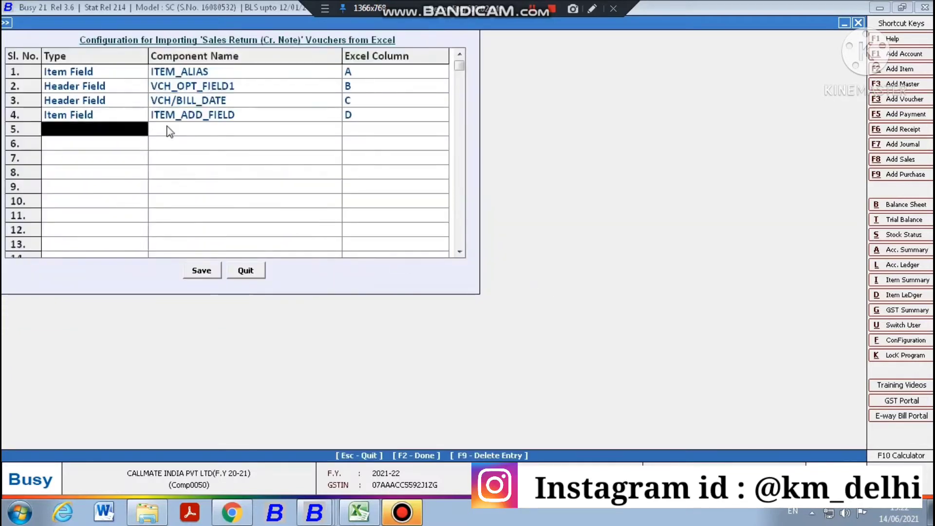
{"action": "left_click", "coordinate": [202, 270]}
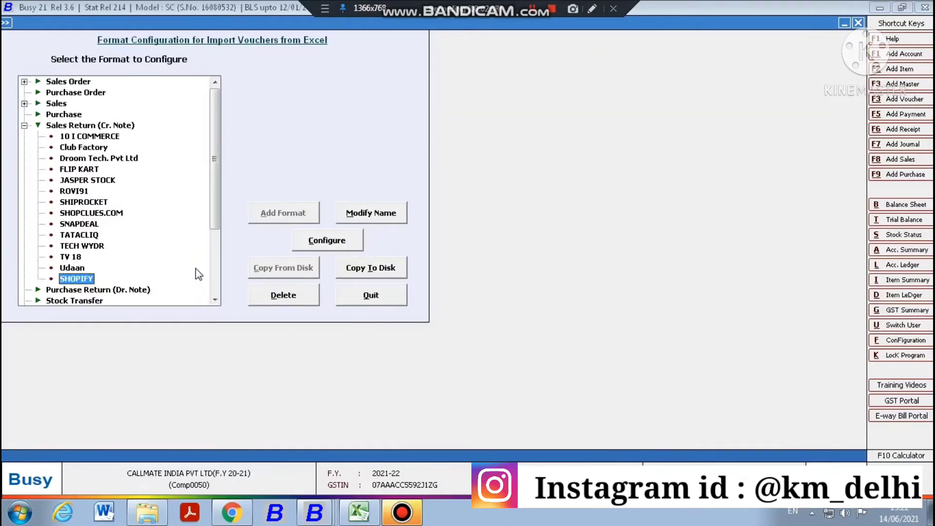
Select the SHOPIFY format for the Sales Return (Cr. Note) import and enable modifying existing vouchers.
{"action": "left_click", "coordinate": [369, 300]}
{"action": "left_click", "coordinate": [184, 57]}
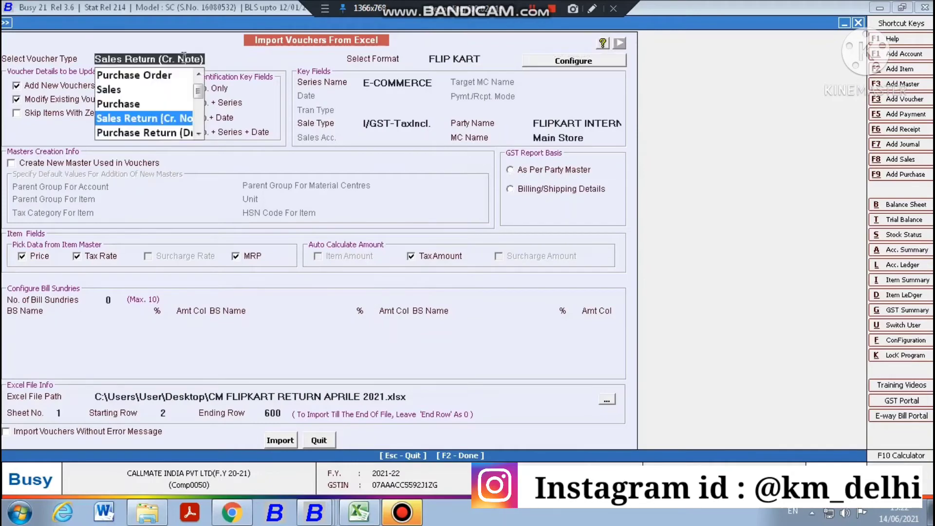
{"action": "key", "text": "Return"}
{"action": "type", "text": "SHOP"}
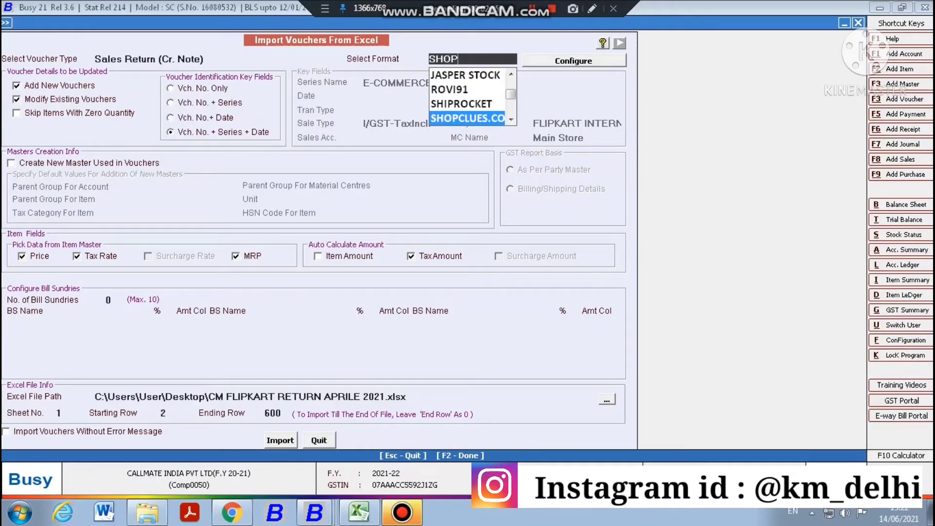
{"action": "type", "text": "I"}
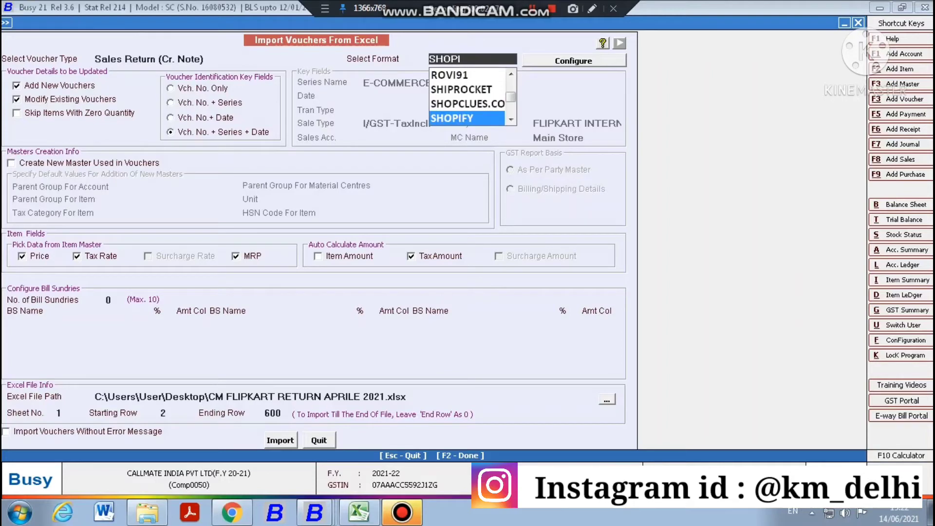
{"action": "key", "text": "Return"}
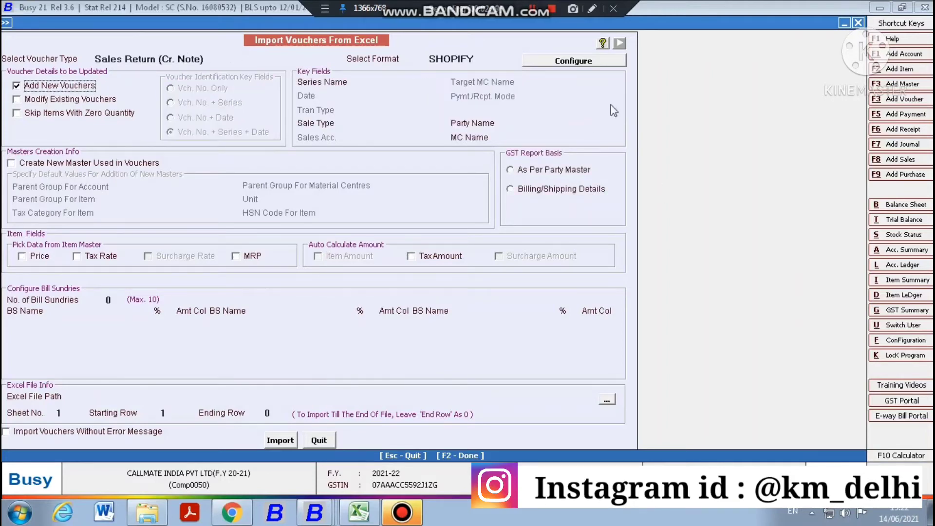
{"action": "left_click", "coordinate": [37, 100]}
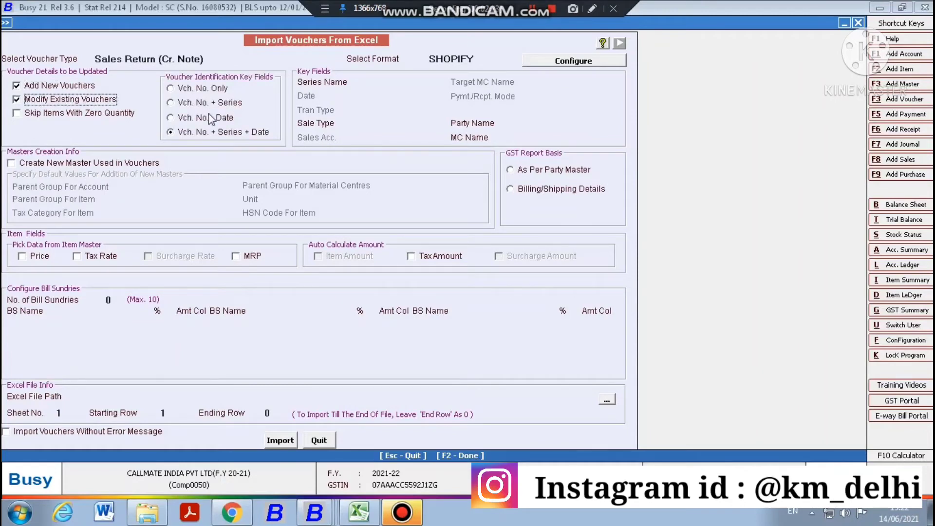
Set the import's series name to E-COMMERCE and its sale type to I/GST-TaxIncl.
{"action": "left_click", "coordinate": [365, 84]}
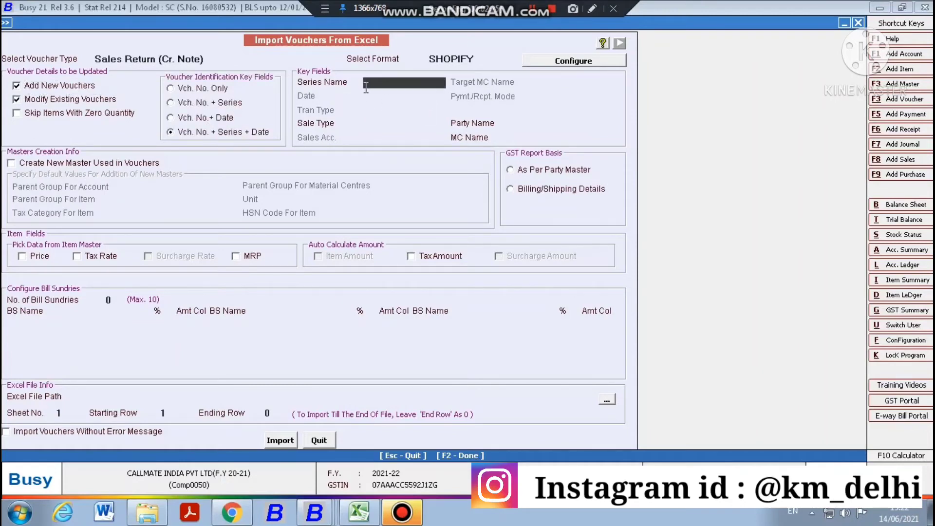
{"action": "key", "text": "Return"}
{"action": "key", "text": "Return"}
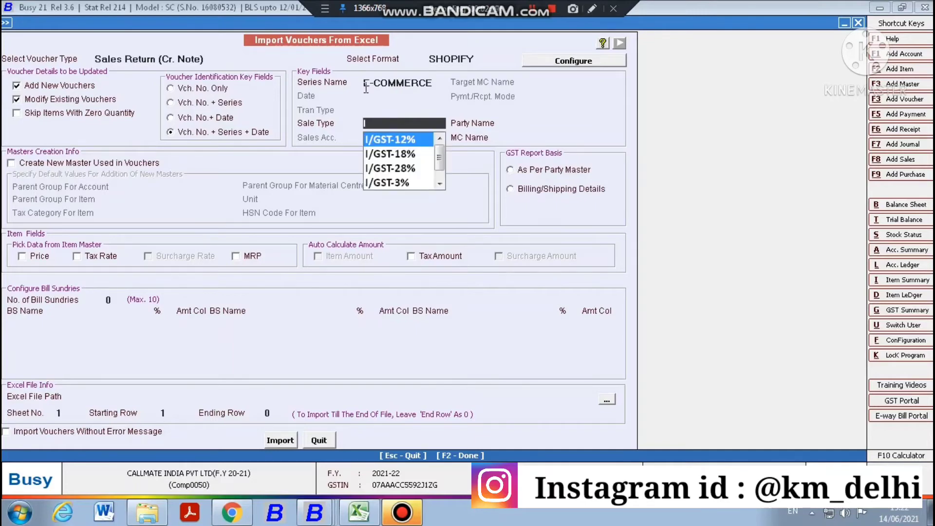
{"action": "type", "text": "cin"}
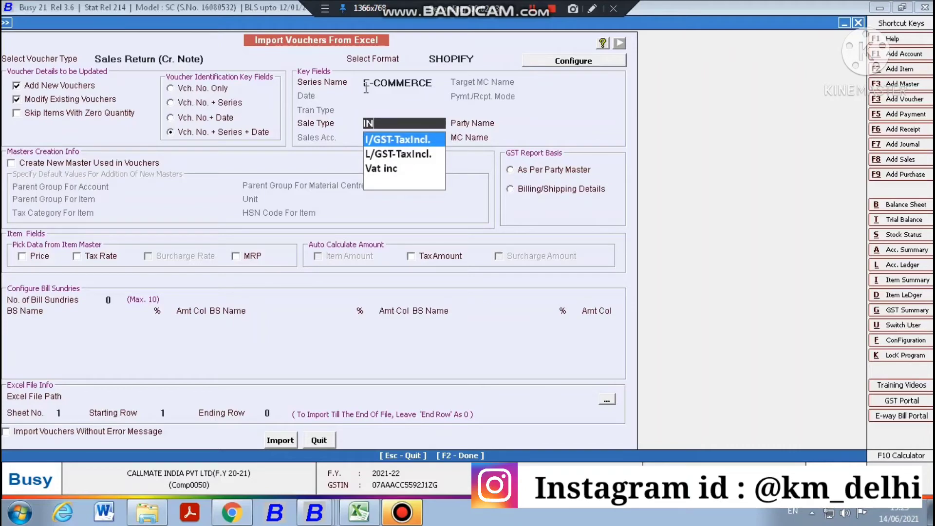
{"action": "key", "text": "Return"}
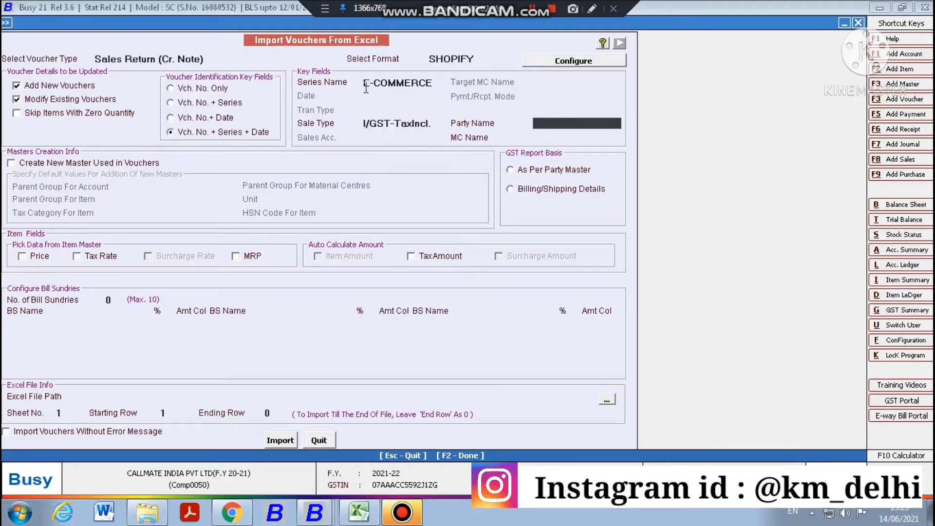
Set the party to the CALLMATE account matching SHOPIF and the MC name to Main Store.
{"action": "type", "text": "SHOP"}
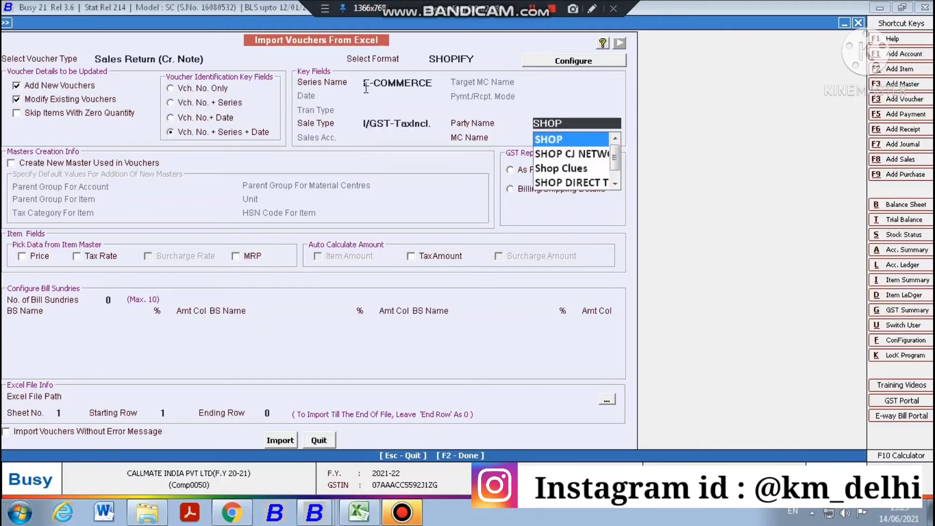
{"action": "type", "text": "IF"}
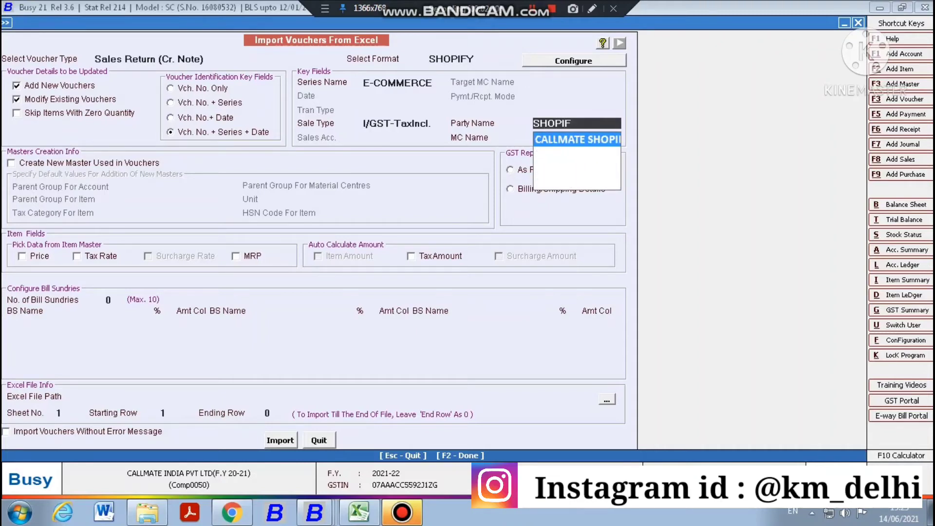
{"action": "key", "text": "Return"}
{"action": "type", "text": "MA"}
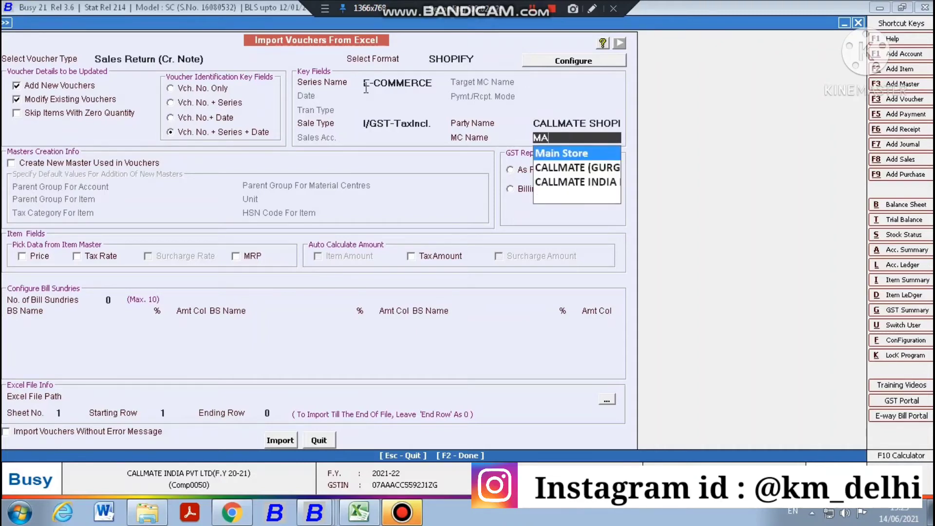
{"action": "key", "text": "Return"}
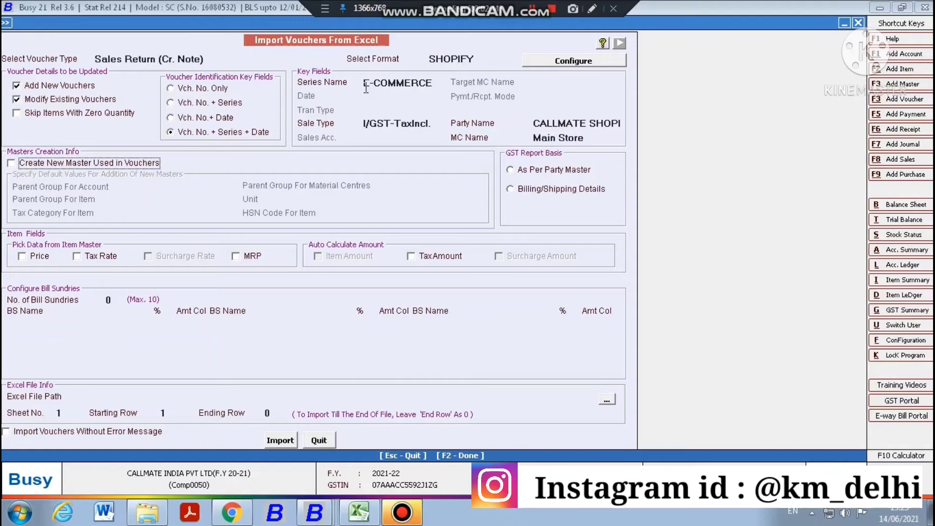
Base GST reporting on Billing/Shipping Details, pick Price, Tax Rate and MRP from the item master, and auto-calculate the tax amount.
{"action": "left_click", "coordinate": [524, 190]}
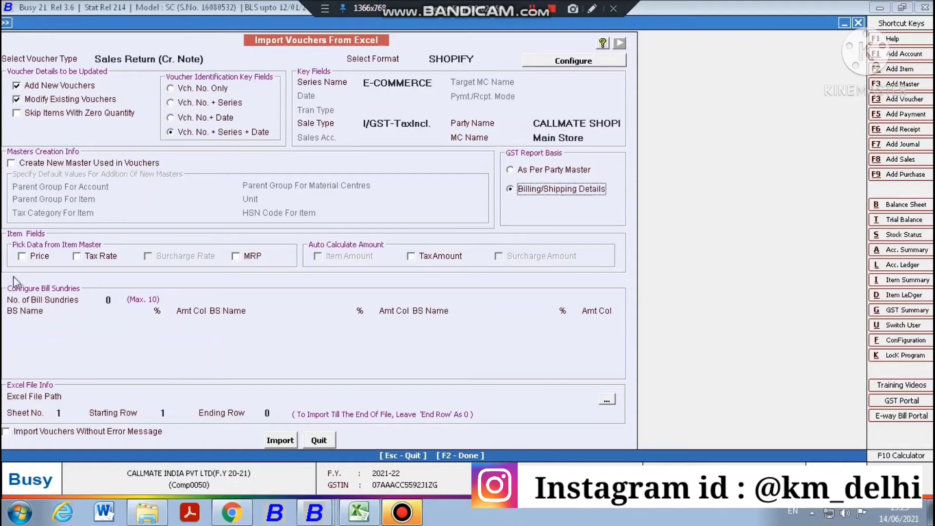
{"action": "left_click", "coordinate": [23, 257]}
{"action": "left_click", "coordinate": [90, 256]}
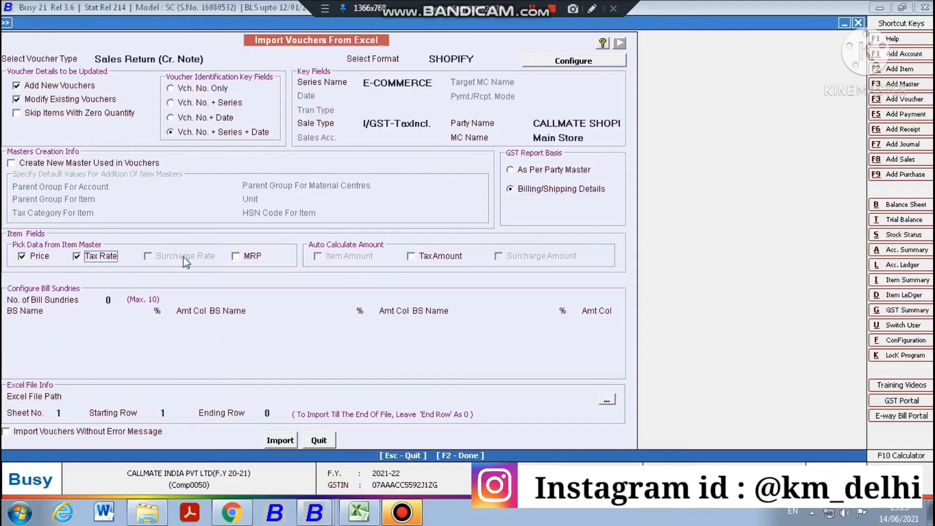
{"action": "left_click", "coordinate": [248, 258]}
{"action": "left_click", "coordinate": [412, 257]}
Choose Callmate Mall91 & Dukan91.xlsx on the Desktop as the Excel file for the import.
{"action": "left_click", "coordinate": [607, 400]}
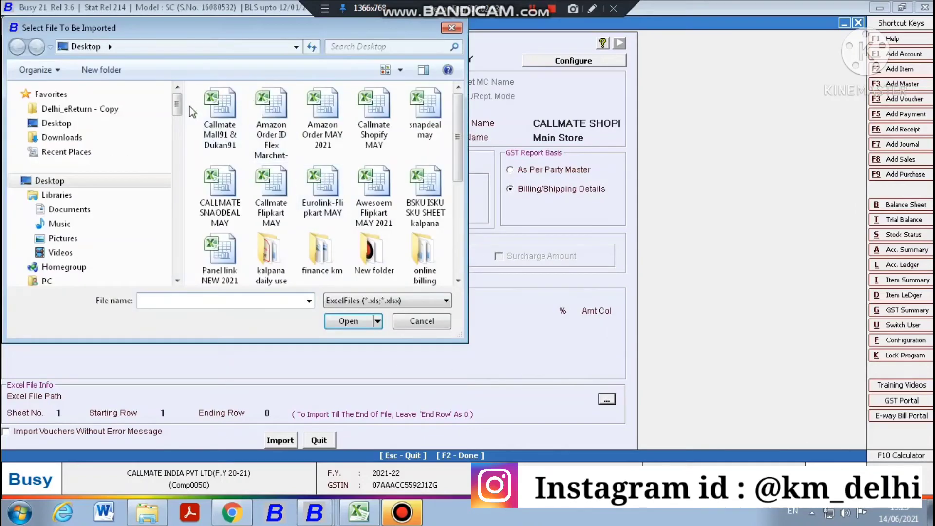
{"action": "double_click", "coordinate": [227, 128]}
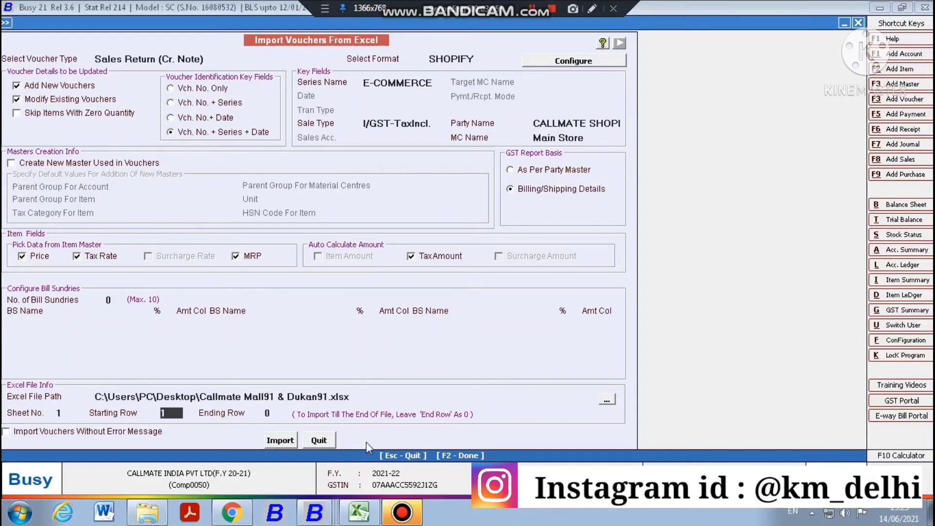
Open the Callmate Shopify MAY workbook from the desktop in Excel.
{"action": "left_click", "coordinate": [147, 512]}
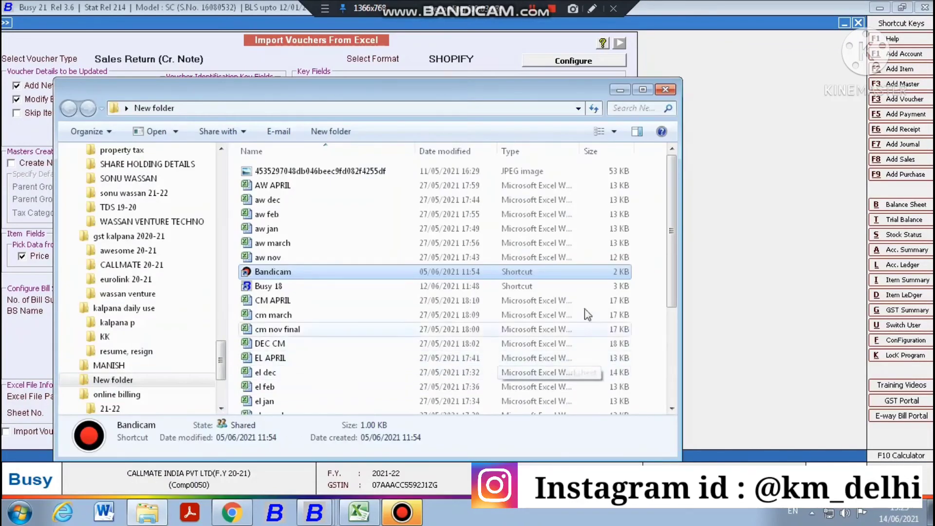
{"action": "left_click", "coordinate": [665, 89]}
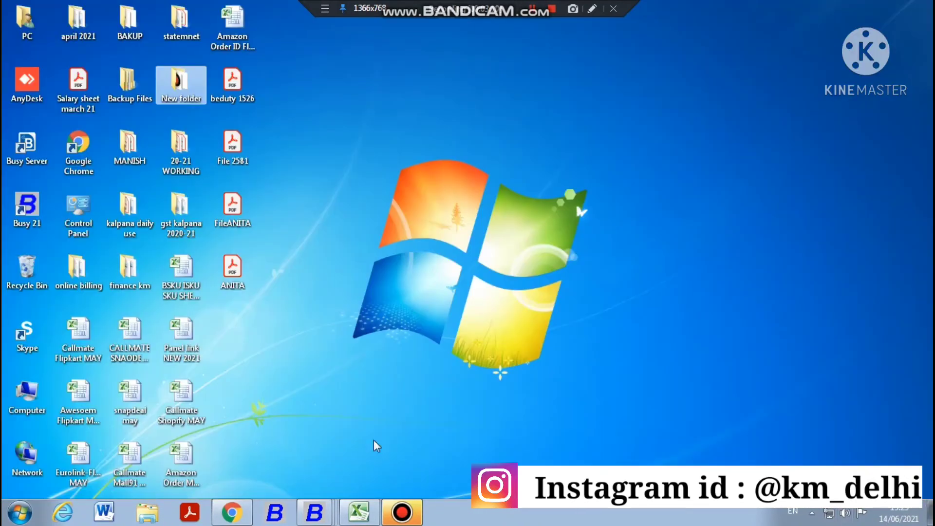
{"action": "left_click", "coordinate": [193, 402]}
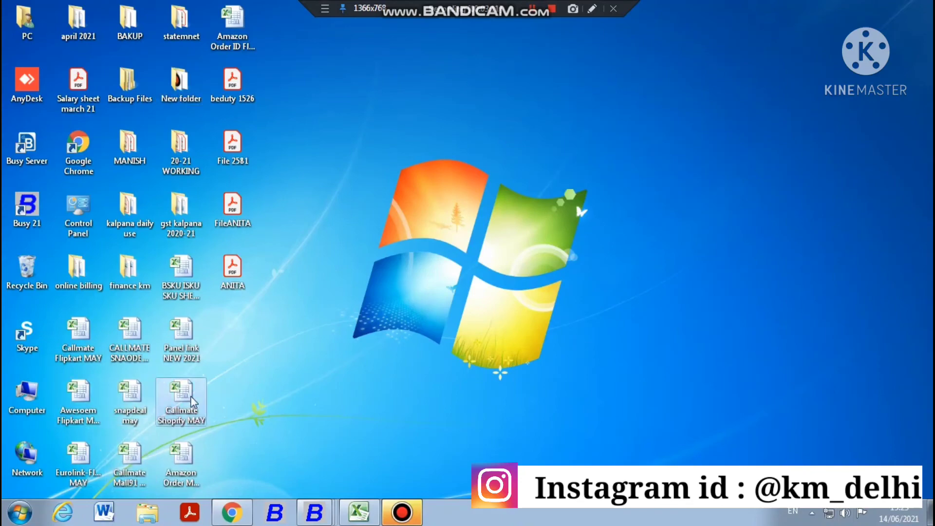
{"action": "double_click", "coordinate": [193, 402]}
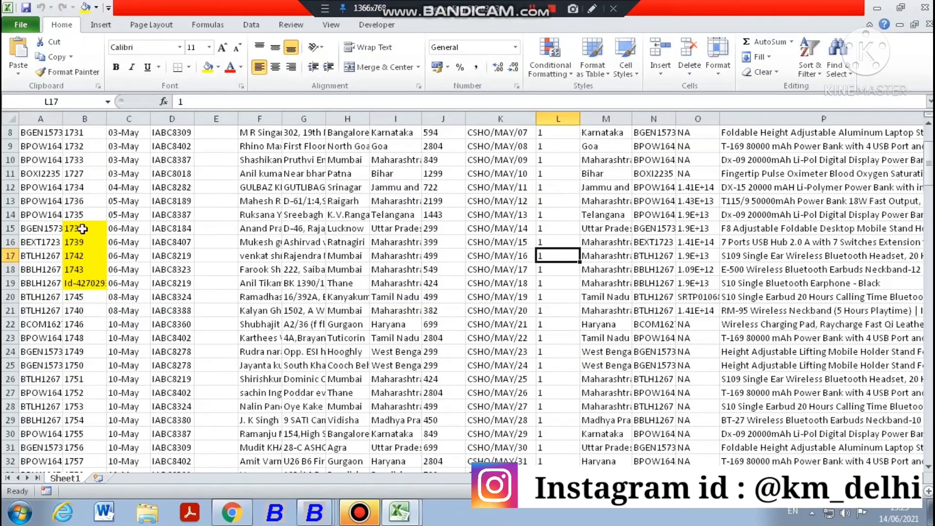
Examine the header and first data rows of the Shopify and Mall91+ DUKAAN sheets, and return to the Busy import form.
{"action": "left_click", "coordinate": [58, 172]}
{"action": "key", "text": "ctrl+Home"}
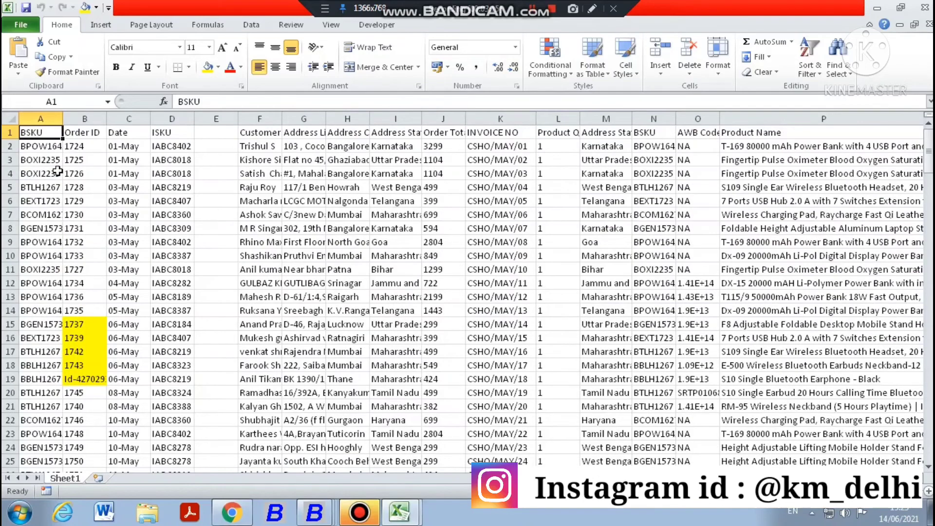
{"action": "left_click", "coordinate": [28, 147]}
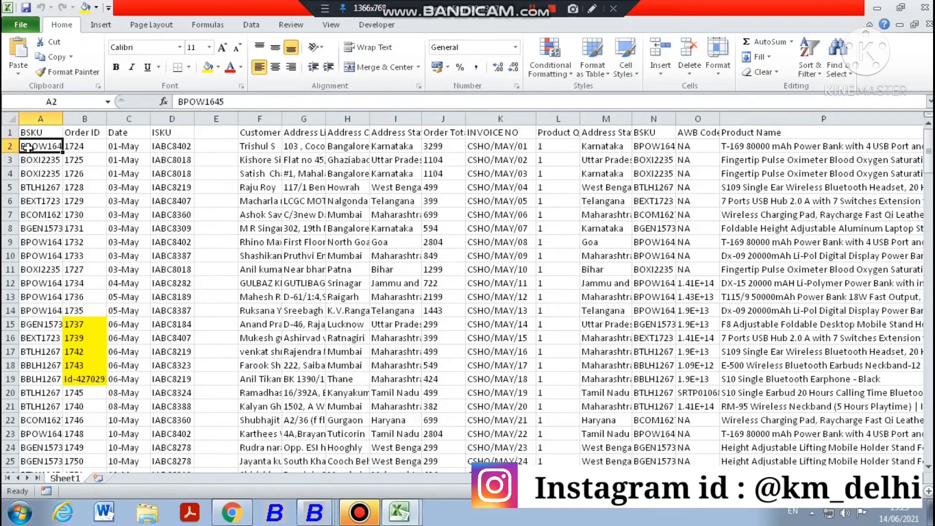
{"action": "left_click", "coordinate": [30, 159]}
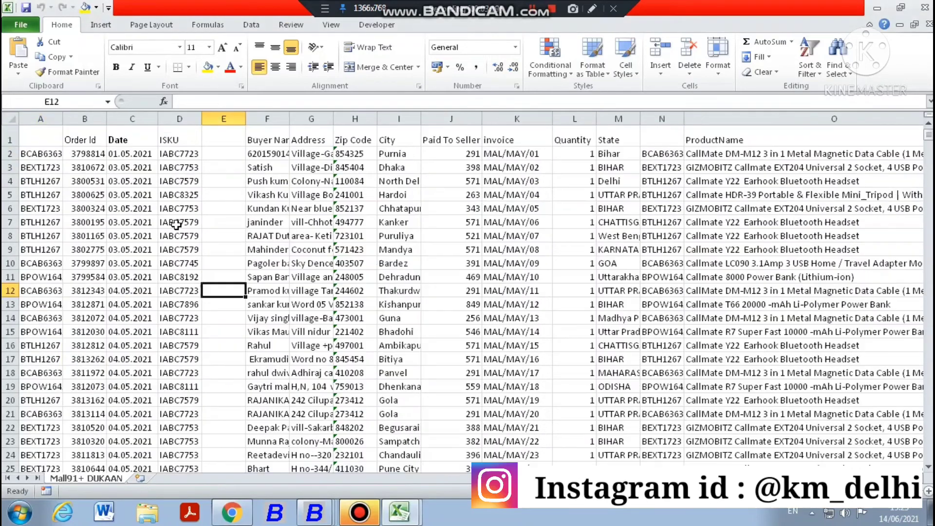
{"action": "key", "text": "alt+Tab"}
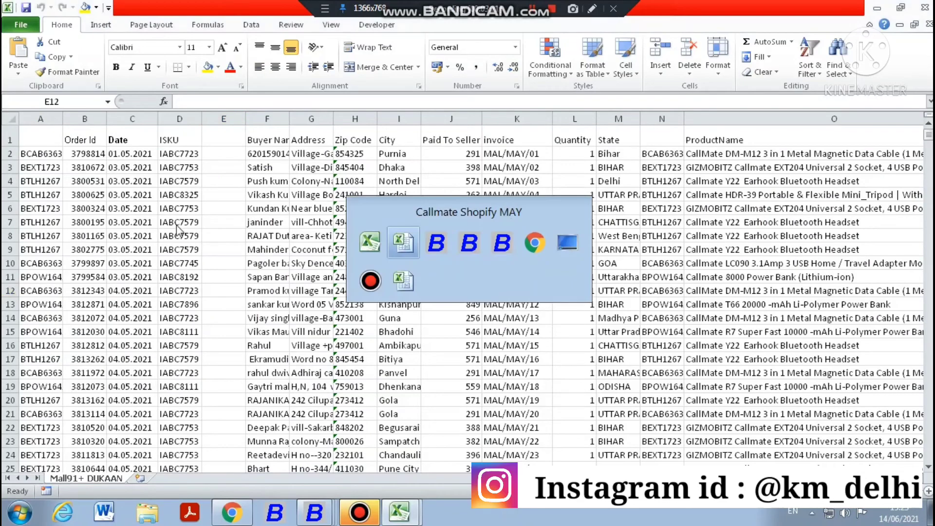
{"action": "key", "text": "alt+Tab"}
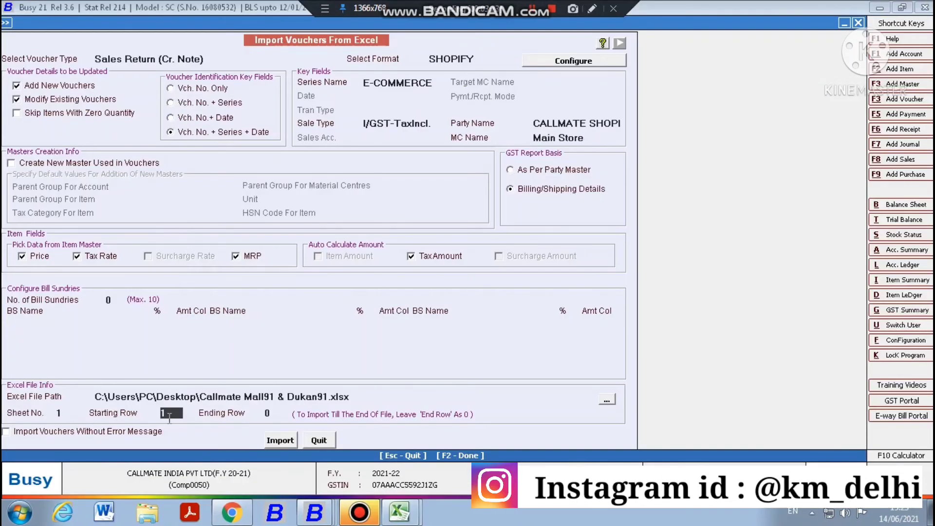
Set the starting row to 2, leave the ending row at 0, and start the voucher import.
{"action": "type", "text": "2"}
{"action": "key", "text": "Return"}
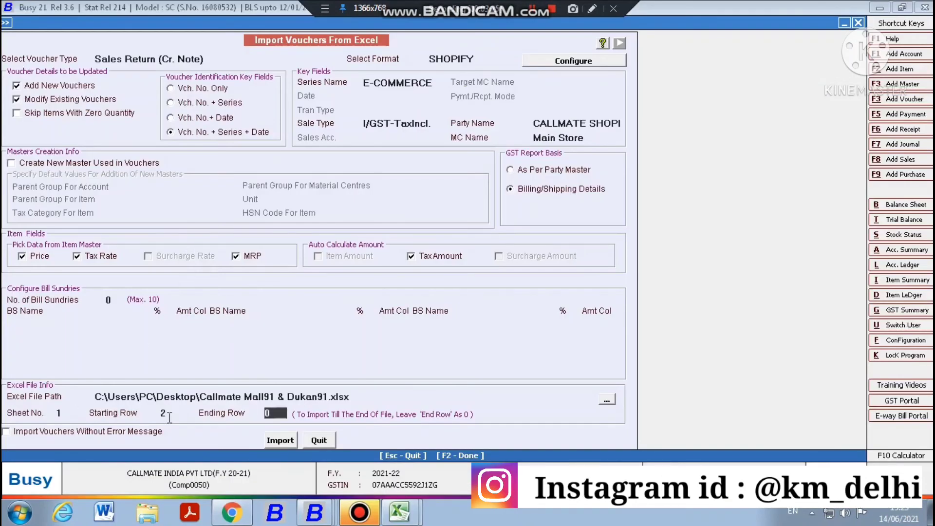
{"action": "left_click", "coordinate": [275, 439]}
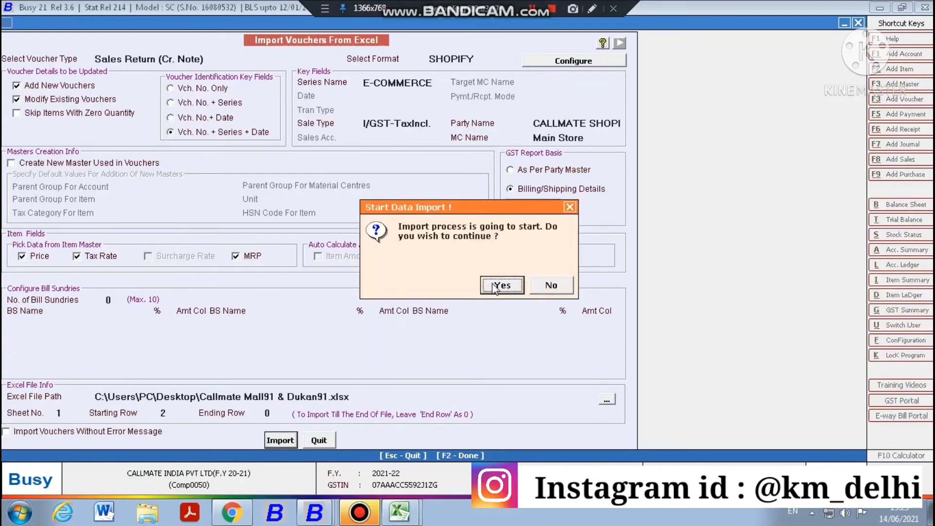
{"action": "left_click", "coordinate": [496, 287]}
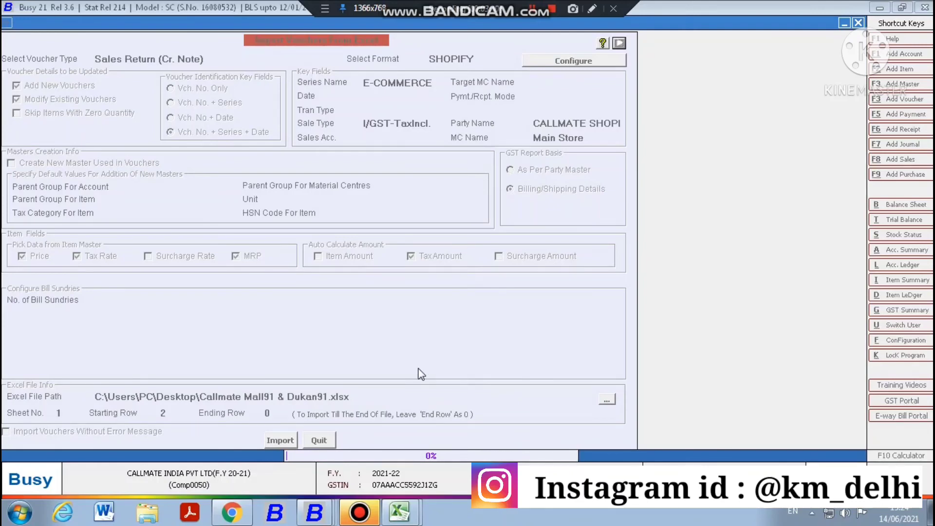
Check in Excel how far down the ISKU data extends on the Mall91+ DUKAAN sheet, and switch back to Busy.
{"action": "key", "text": "alt+Tab"}
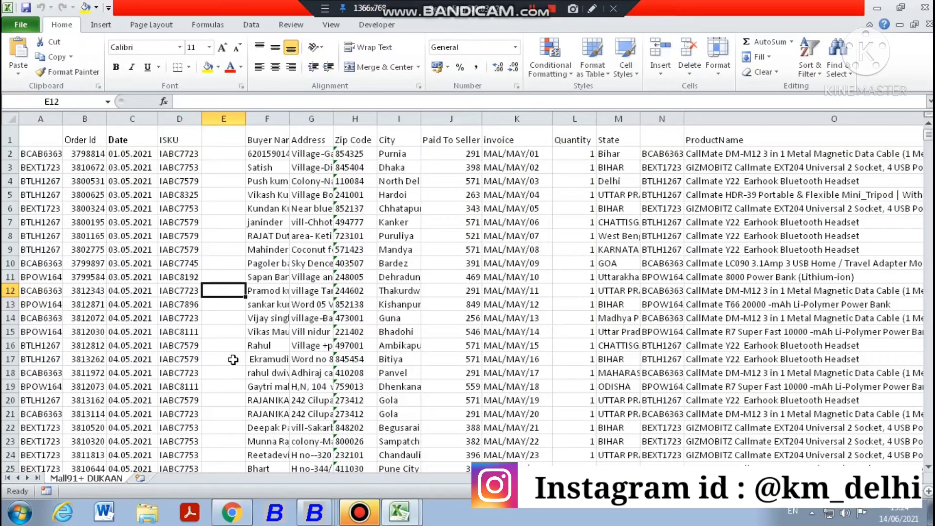
{"action": "key", "text": "Left"}
{"action": "key", "text": "ctrl+shift+Down"}
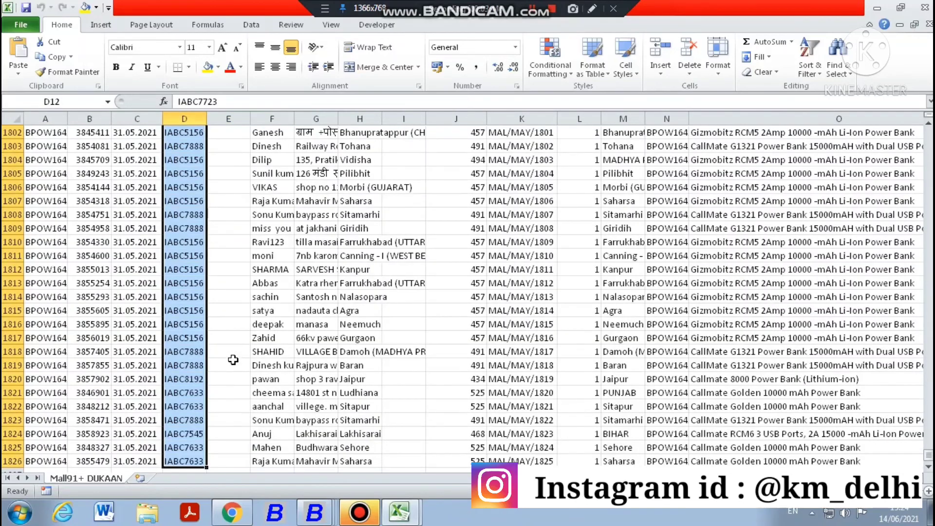
{"action": "scroll", "coordinate": [233, 360], "scroll_direction": "down", "scroll_amount": 4}
{"action": "left_click", "coordinate": [271, 428]}
{"action": "key", "text": "alt+Tab"}
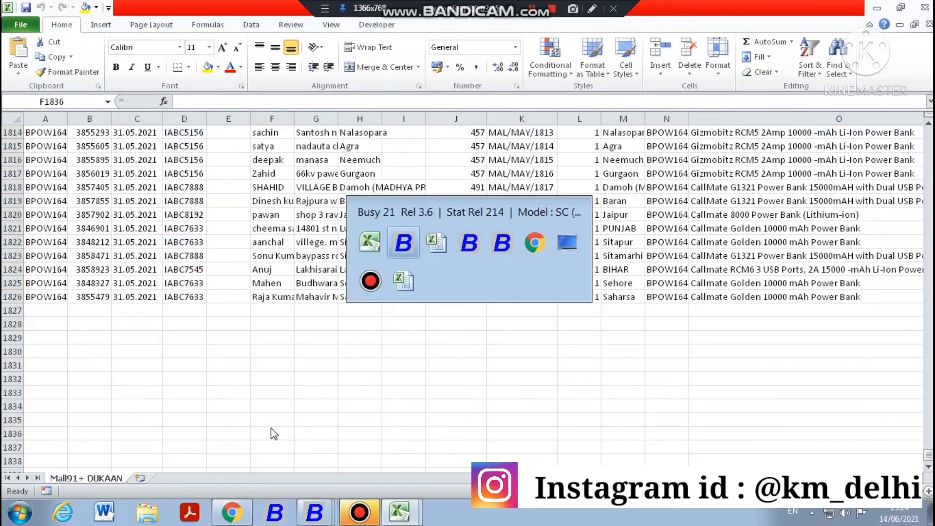